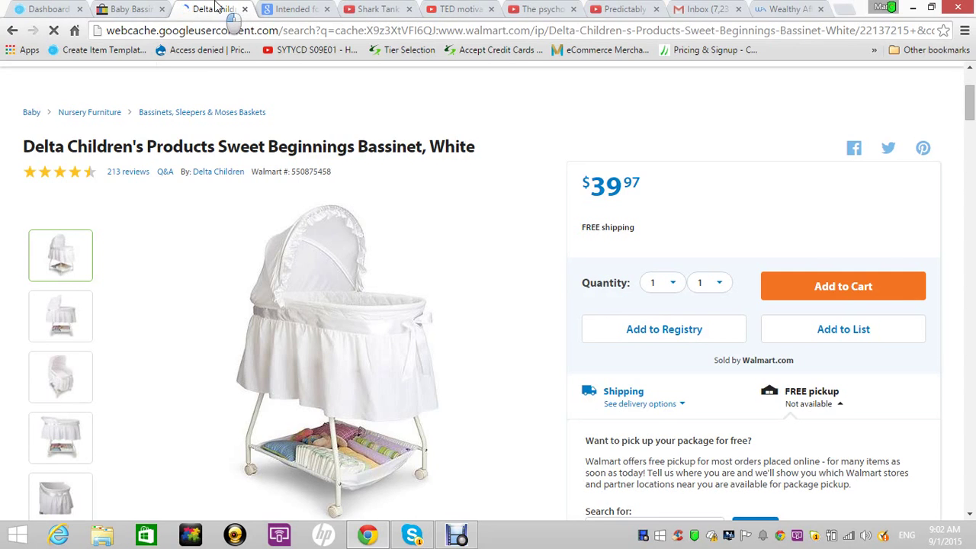
Step: Move the Walmart Delta Children bassinet tab beside the dashboard and show the DSGenie dashboard
{"action": "left_click_drag", "start_coordinate": [227, 12], "coordinate": [129, 6]}
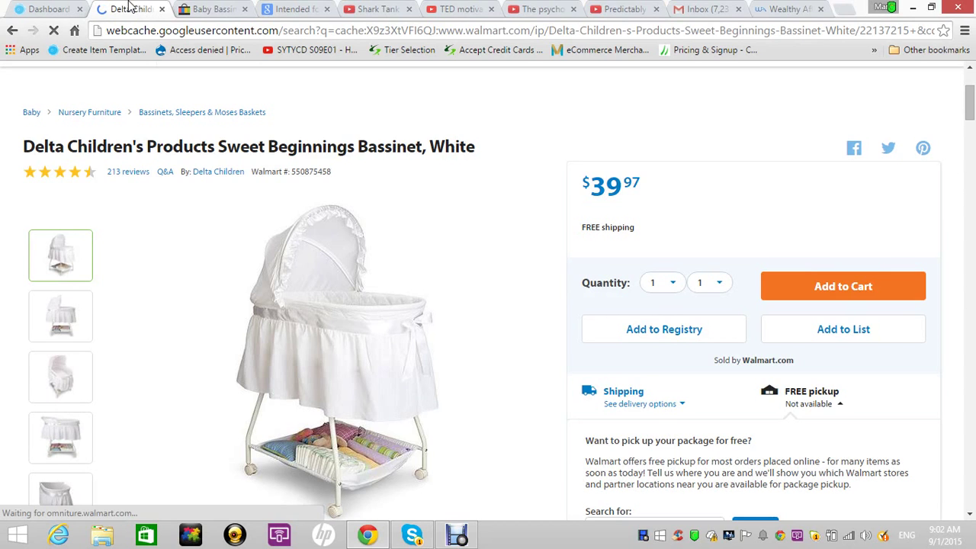
{"action": "left_click", "coordinate": [57, 7]}
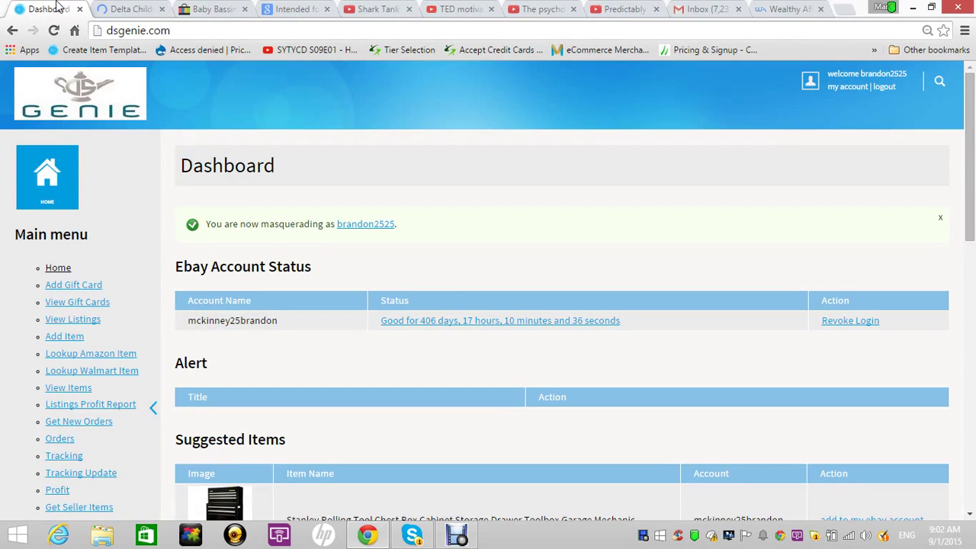
Step: Scroll the dashboard and start adding a new item from the Main menu's Add Item
{"action": "left_click_drag", "start_coordinate": [971, 84], "coordinate": [973, 111]}
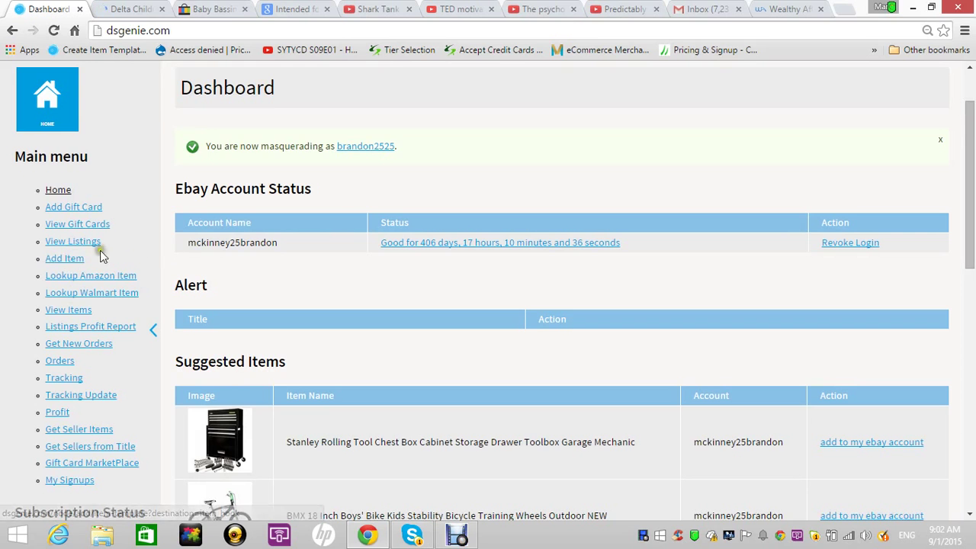
{"action": "left_click", "coordinate": [70, 259]}
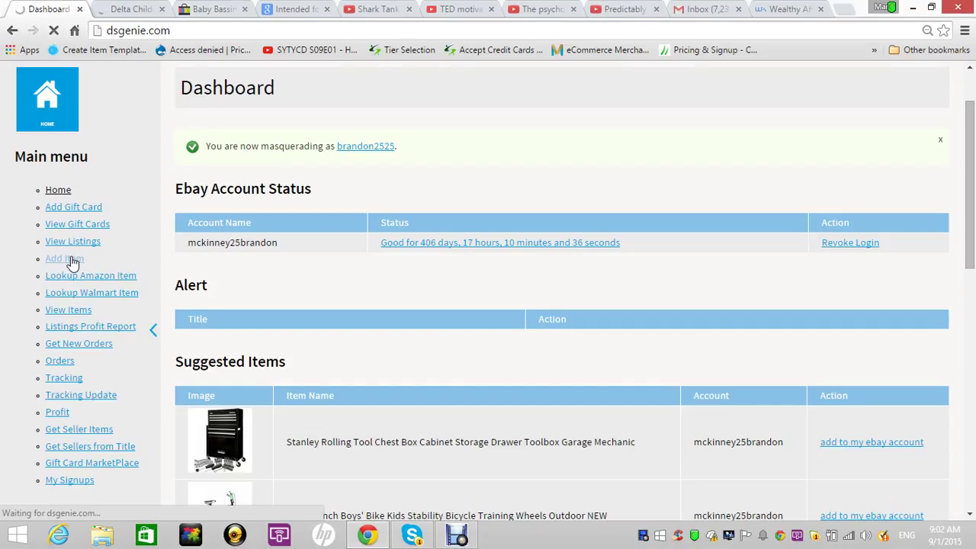
Step: Compare the eBay Baby Bassinet listing at US $53.95 against Walmart's $39.97 bassinet
{"action": "left_click", "coordinate": [221, 8]}
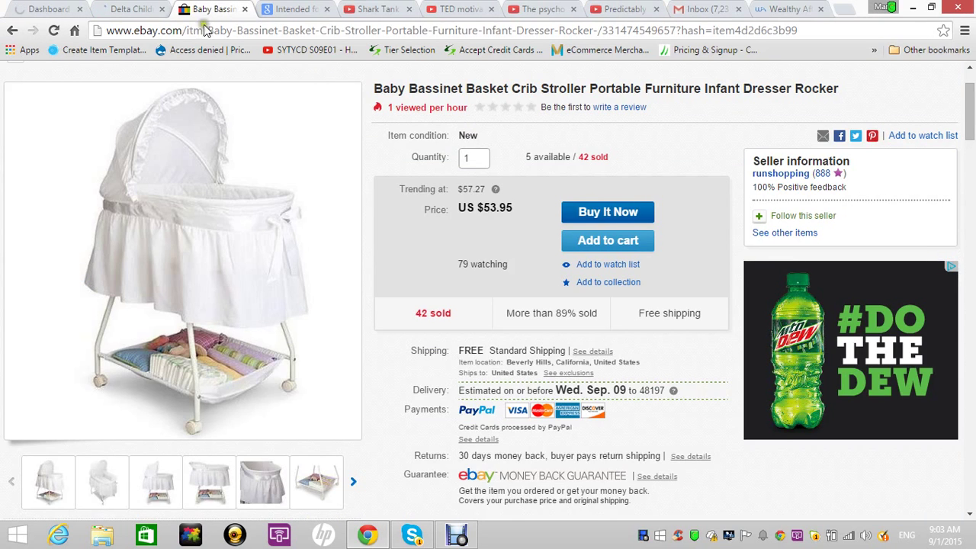
{"action": "left_click", "coordinate": [134, 8]}
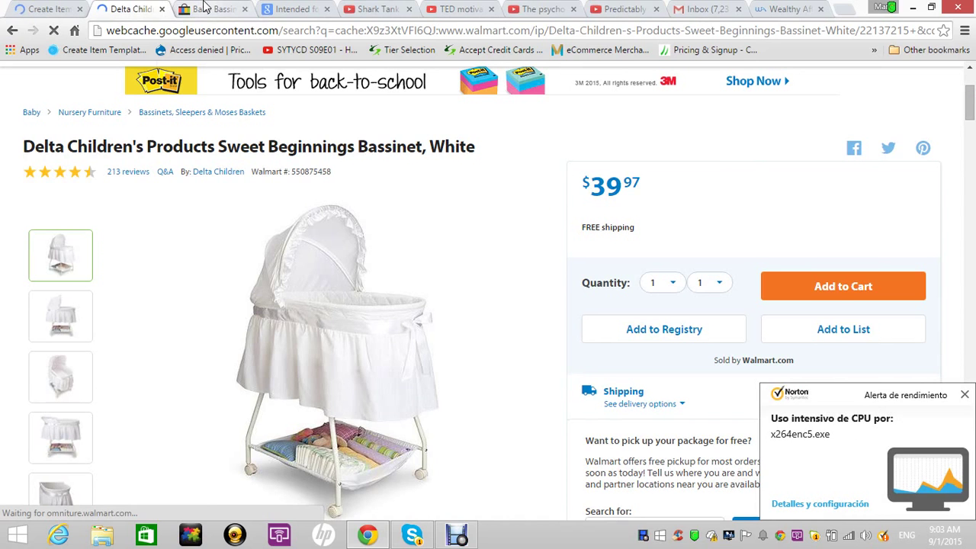
{"action": "left_click", "coordinate": [206, 8]}
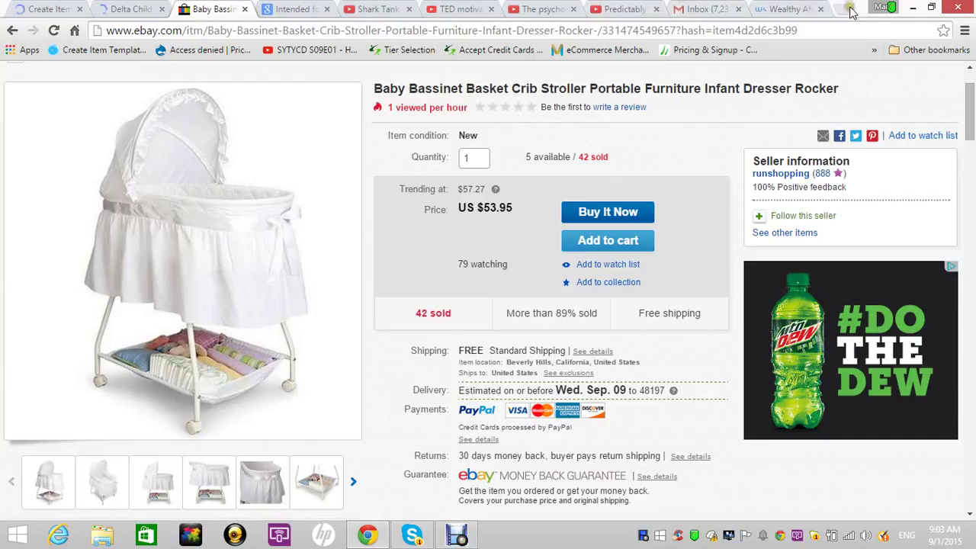
Step: Open the newlifeauctions.com eBay and PayPal fee calculator in a new tab via 'calc'
{"action": "left_click", "coordinate": [849, 10]}
{"action": "type", "text": "calc"}
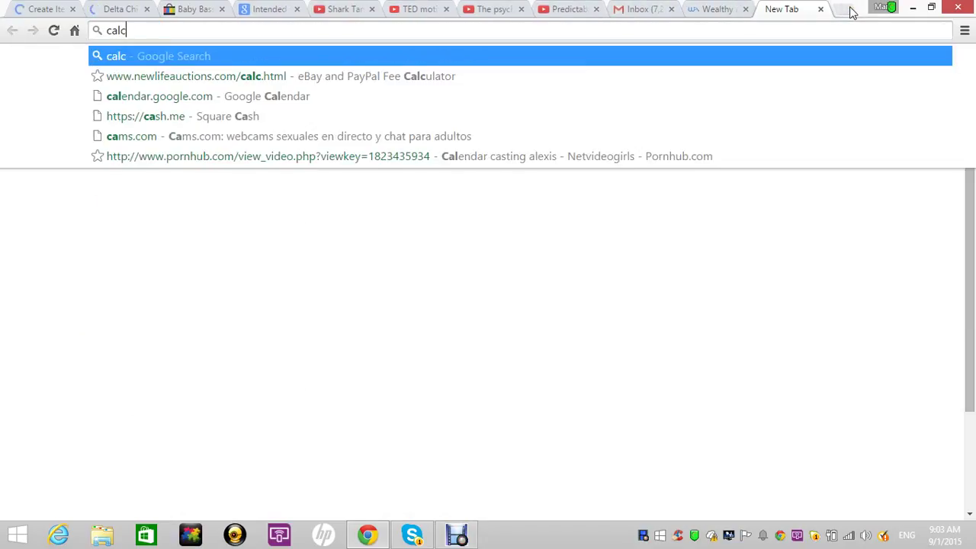
{"action": "left_click", "coordinate": [474, 79]}
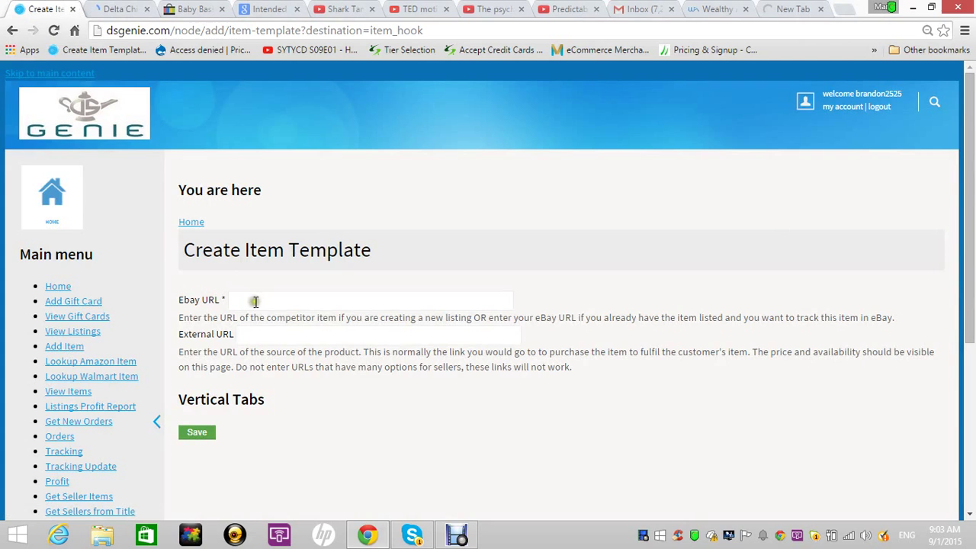
Step: Copy the eBay bassinet listing's address into the template's Ebay URL field
{"action": "left_click", "coordinate": [196, 8]}
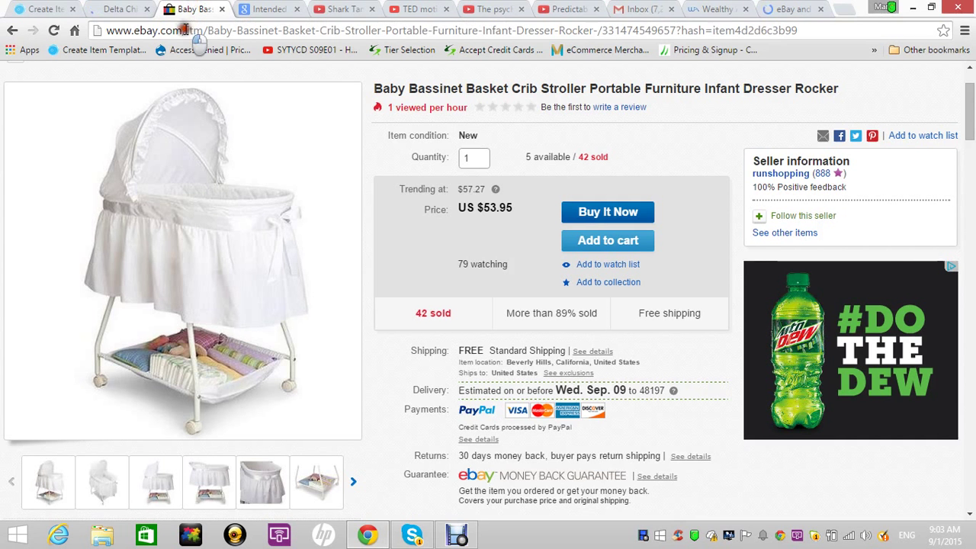
{"action": "left_click", "coordinate": [184, 30]}
{"action": "right_click", "coordinate": [184, 29]}
{"action": "left_click", "coordinate": [200, 82]}
{"action": "left_click", "coordinate": [18, 8]}
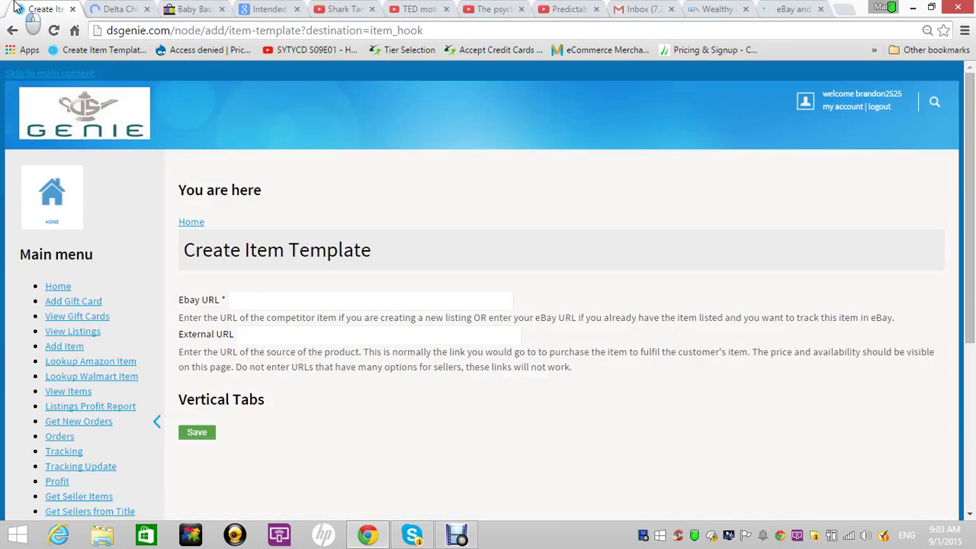
{"action": "left_click", "coordinate": [280, 298]}
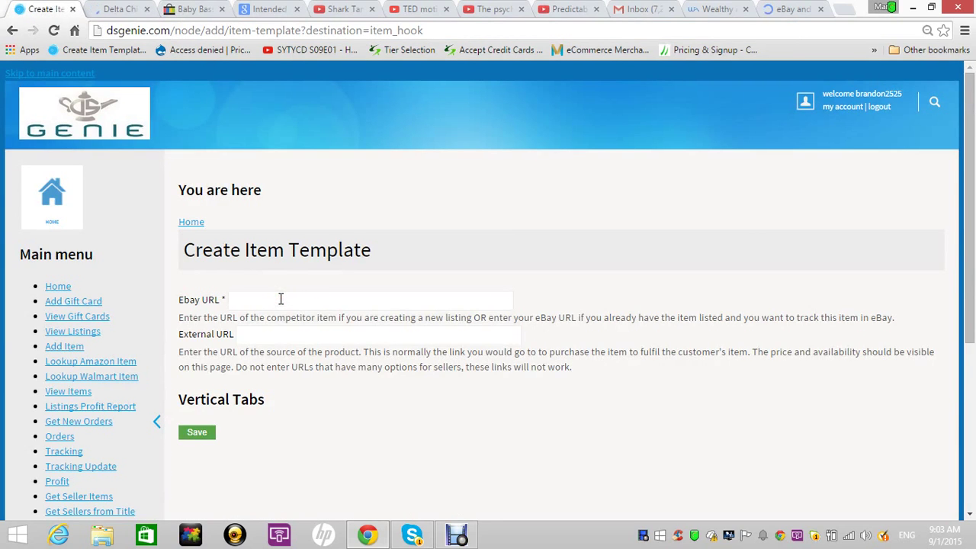
{"action": "key", "text": "ctrl+v"}
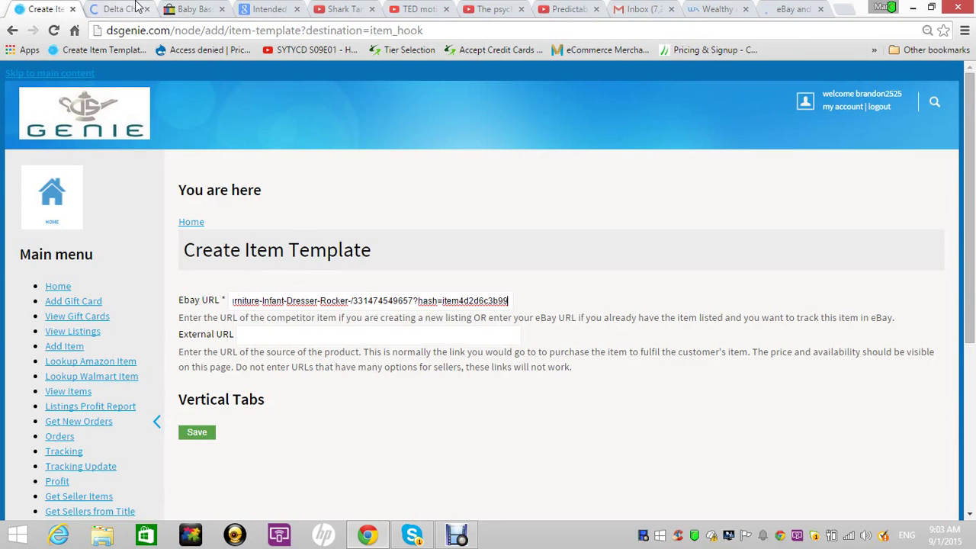
Step: Copy the Walmart bassinet's walmart.com link into the External URL field
{"action": "left_click", "coordinate": [122, 9]}
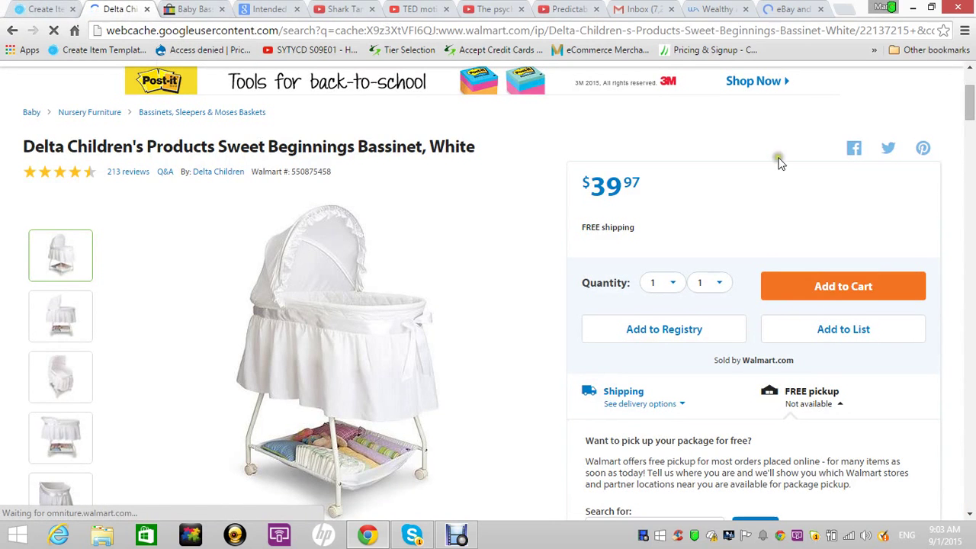
{"action": "left_click_drag", "start_coordinate": [970, 99], "coordinate": [971, 89]}
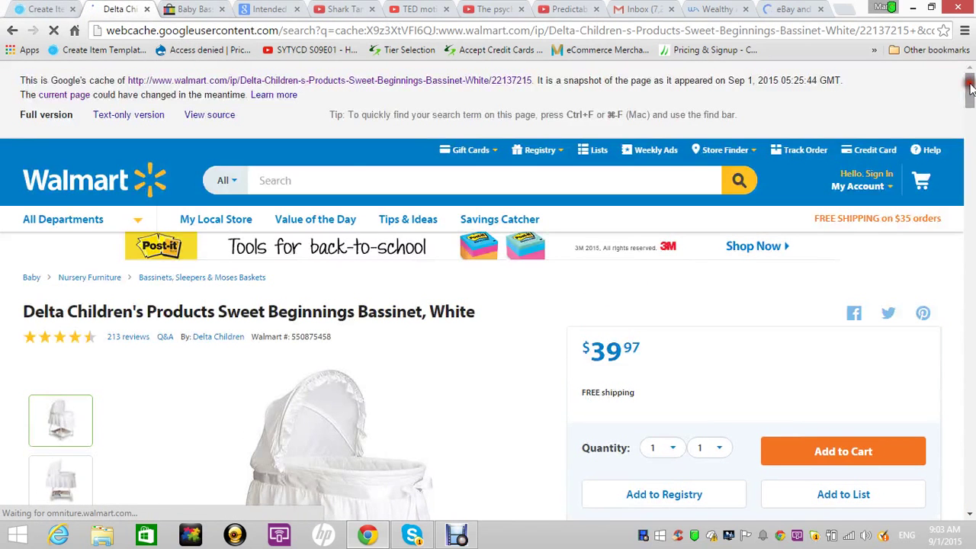
{"action": "right_click", "coordinate": [333, 85]}
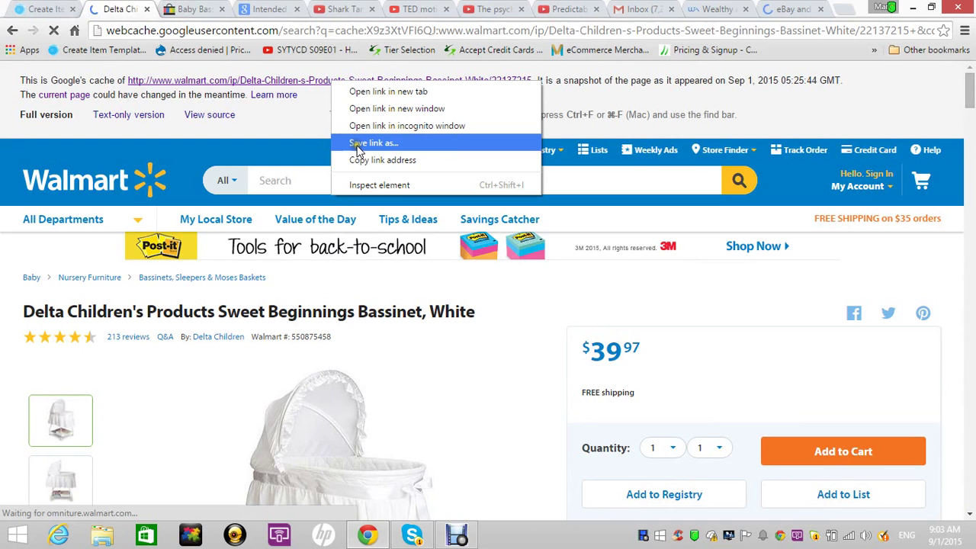
{"action": "left_click", "coordinate": [362, 163]}
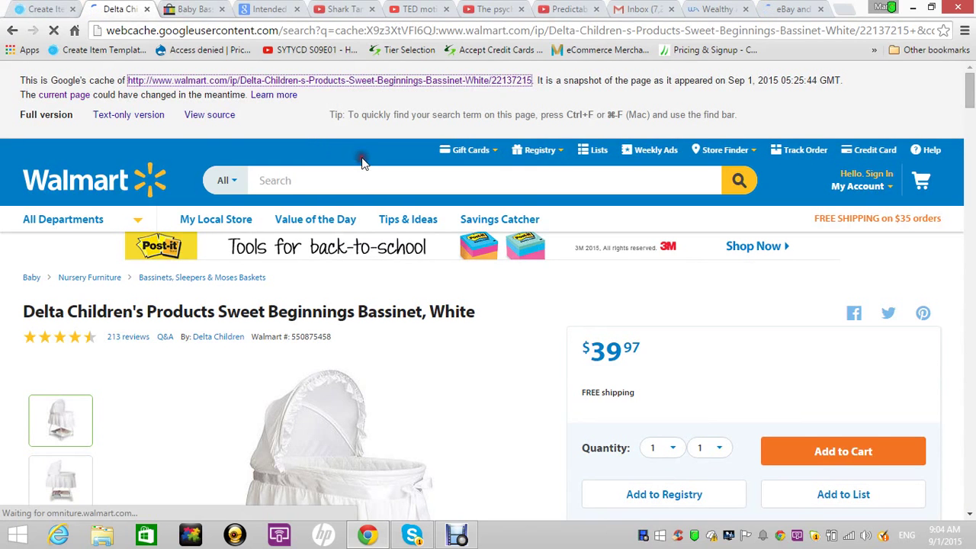
{"action": "left_click", "coordinate": [28, 8]}
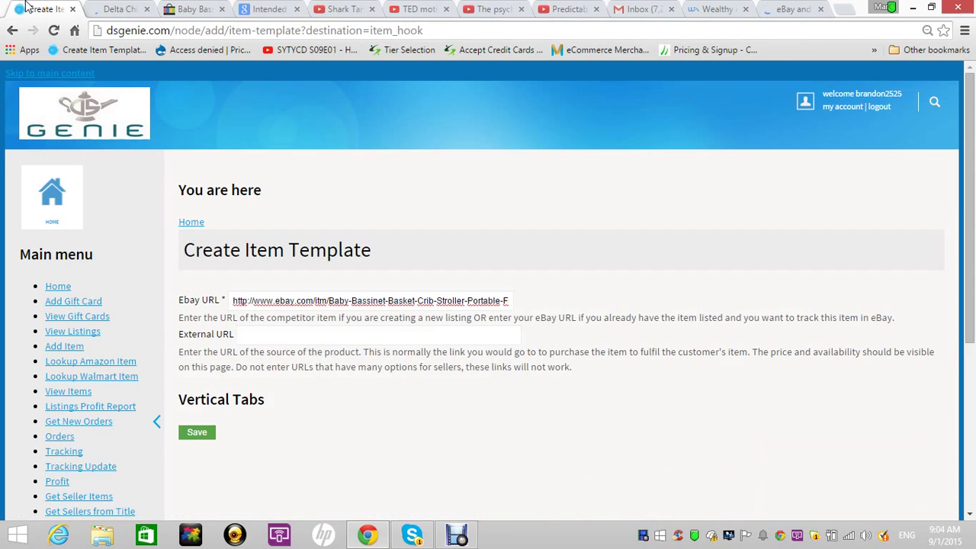
{"action": "left_click", "coordinate": [260, 336]}
{"action": "key", "text": "ctrl+v"}
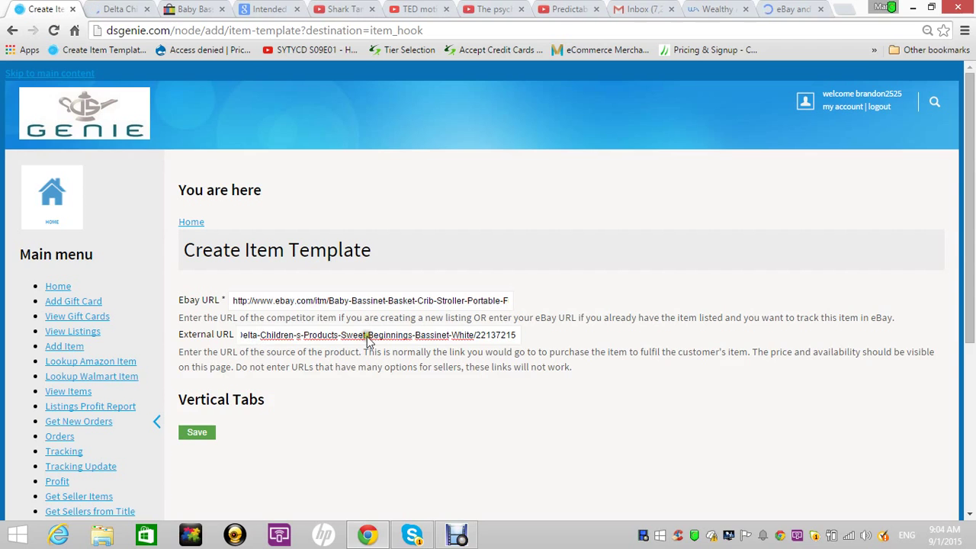
{"action": "left_click_drag", "start_coordinate": [973, 266], "coordinate": [973, 308]}
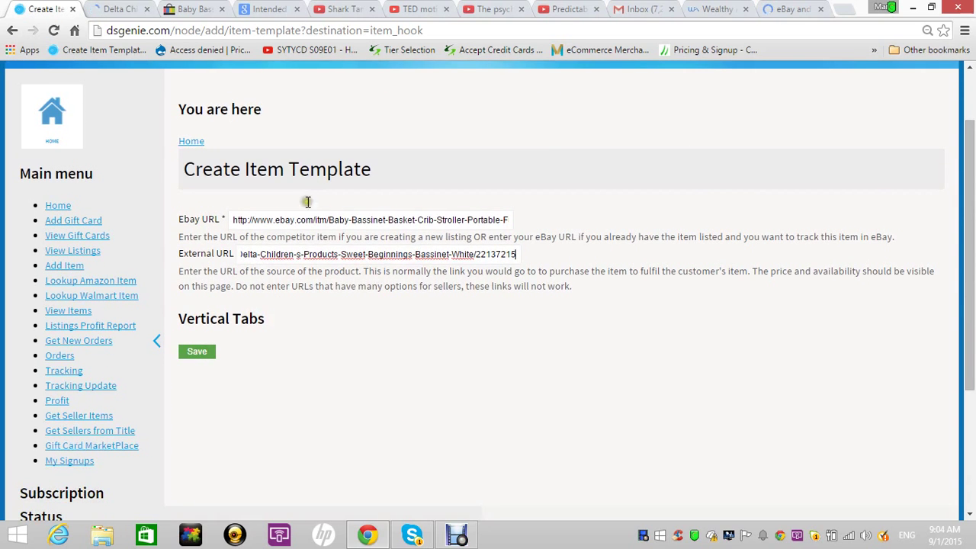
Step: Save the Baby Bassinet template, move the fee calculator tab forward, and view its edit page
{"action": "left_click", "coordinate": [207, 351]}
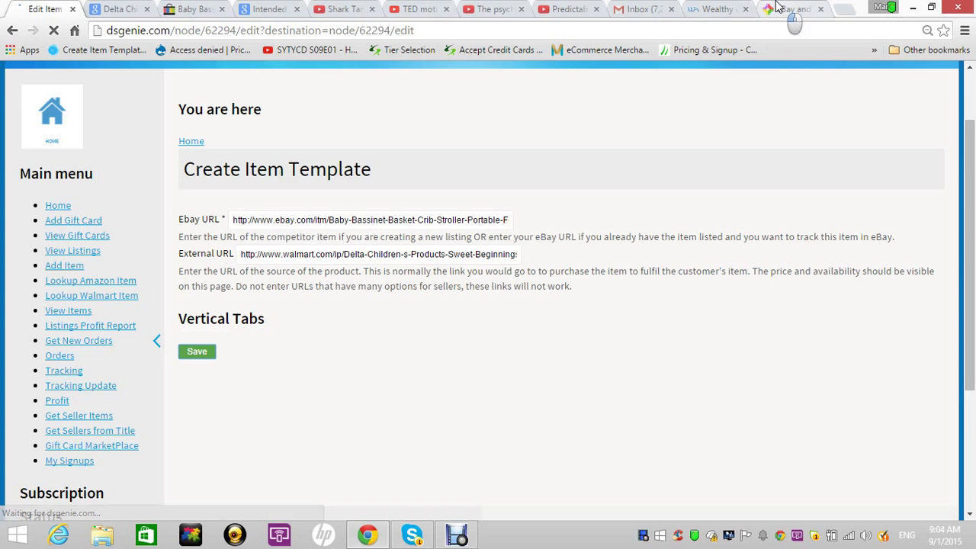
{"action": "left_click_drag", "start_coordinate": [789, 10], "coordinate": [120, 6]}
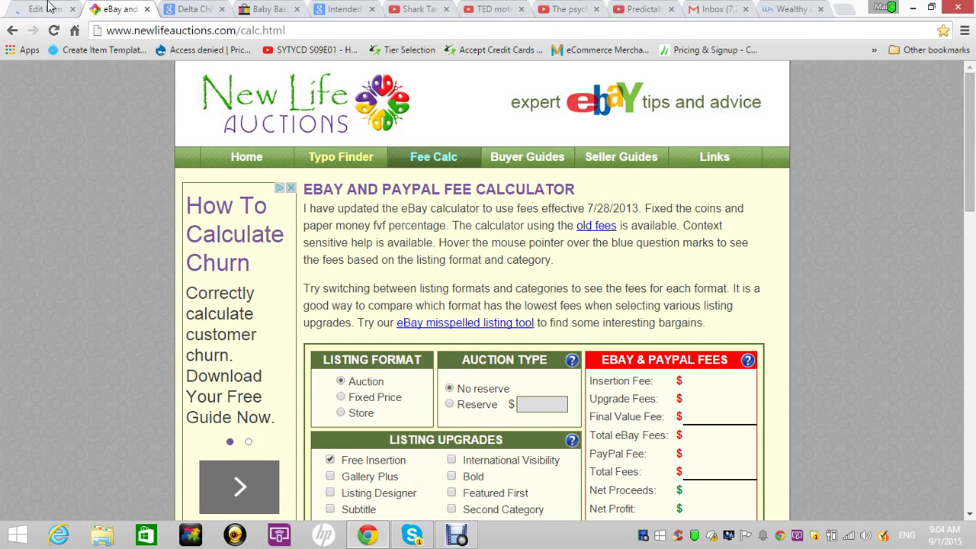
{"action": "left_click", "coordinate": [44, 7]}
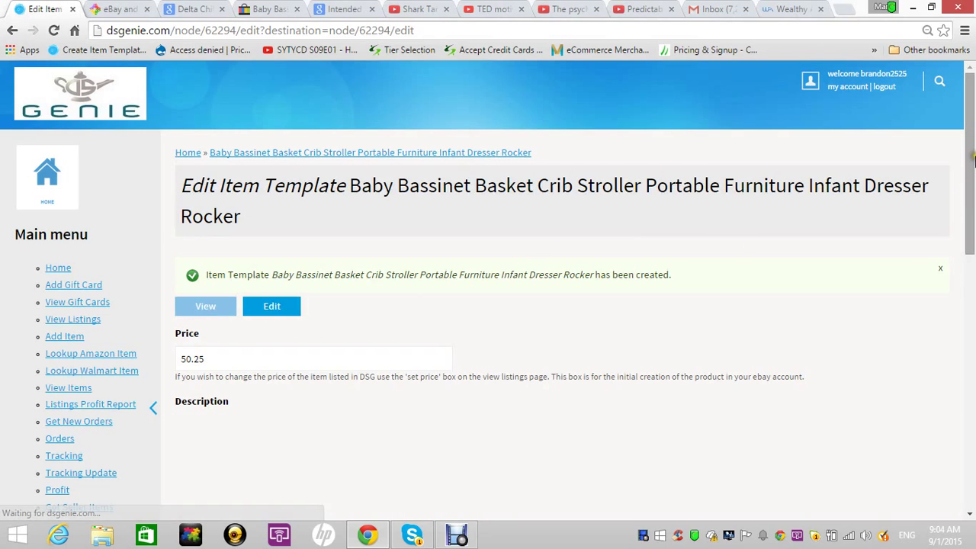
Step: Review the template's 50.25 price and empty description, then scroll to the fee calculator
{"action": "left_click_drag", "start_coordinate": [972, 157], "coordinate": [973, 218]}
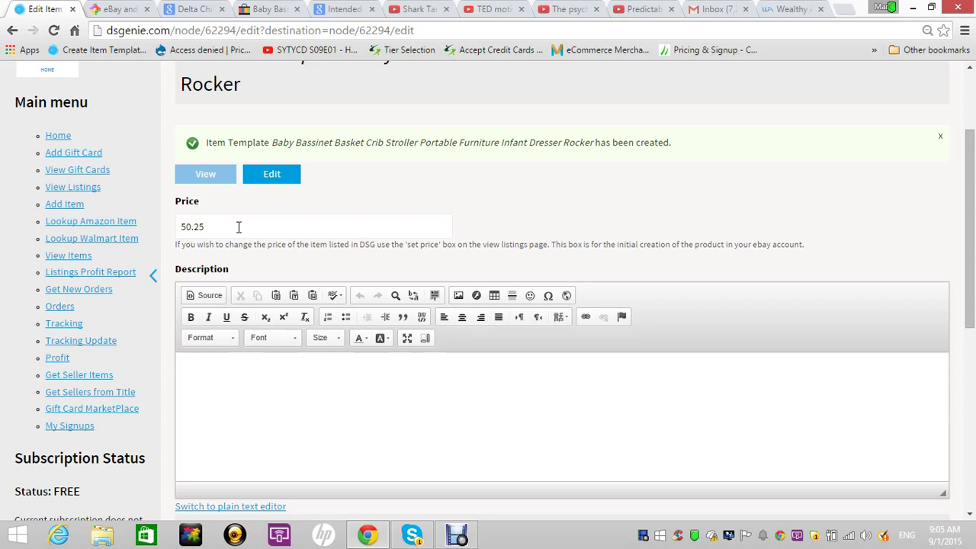
{"action": "left_click", "coordinate": [126, 7]}
{"action": "left_click_drag", "start_coordinate": [971, 197], "coordinate": [973, 254]}
Step: In the fee calculator, choose Store format and enter 39.97 as the Item Cost
{"action": "left_click", "coordinate": [356, 195]}
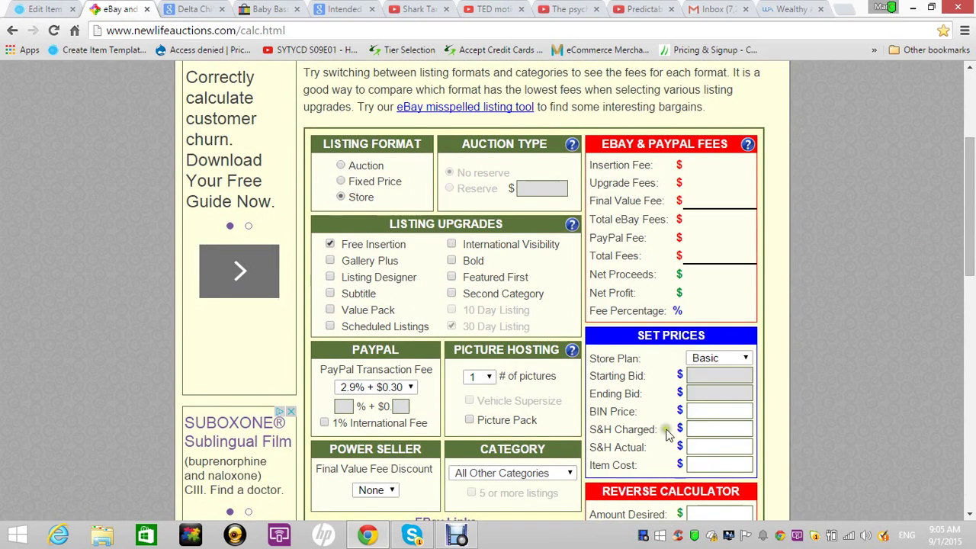
{"action": "left_click", "coordinate": [720, 464]}
{"action": "type", "text": "39."}
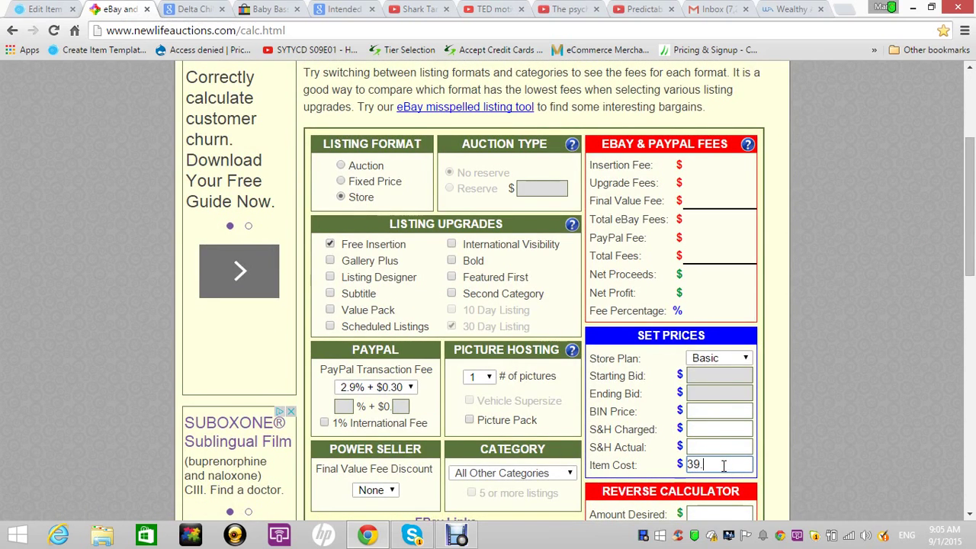
{"action": "type", "text": "97"}
{"action": "left_click", "coordinate": [707, 409]}
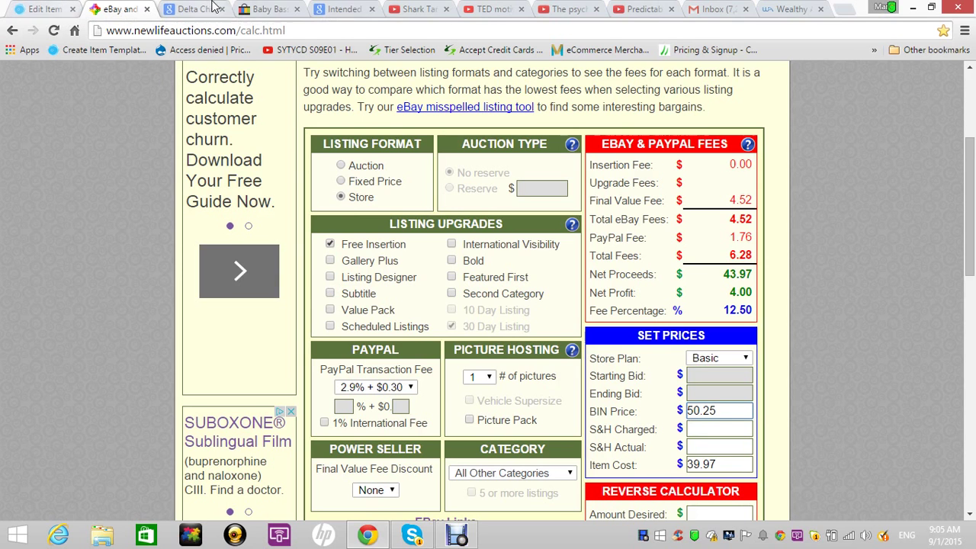
Step: Check the competitor's eBay price and change the DSGenie template price to 51.97
{"action": "left_click", "coordinate": [261, 8]}
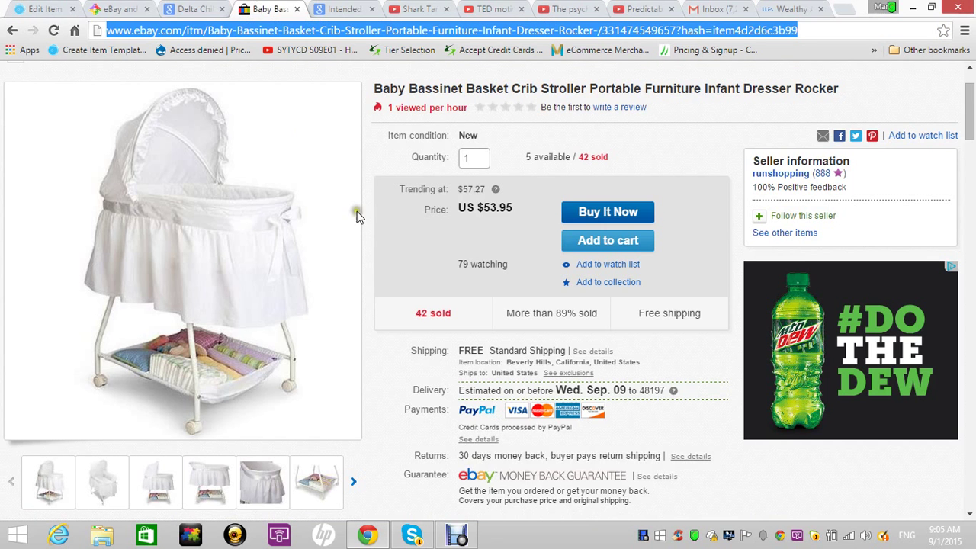
{"action": "left_click", "coordinate": [34, 9]}
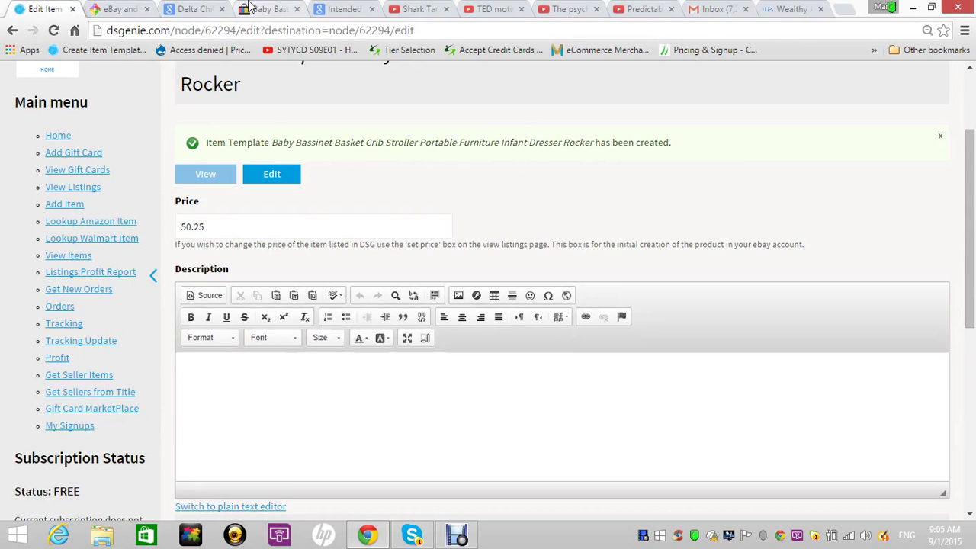
{"action": "left_click", "coordinate": [253, 9]}
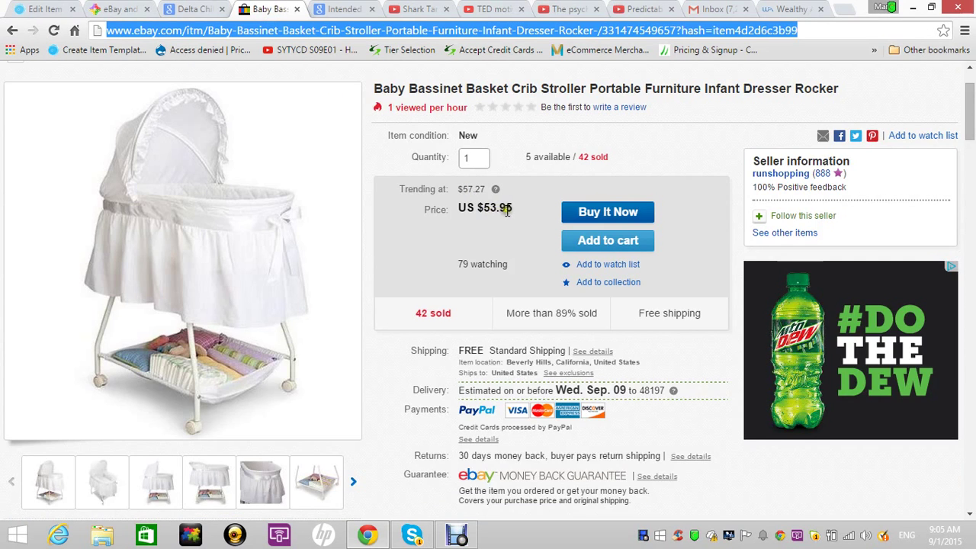
{"action": "left_click", "coordinate": [40, 7]}
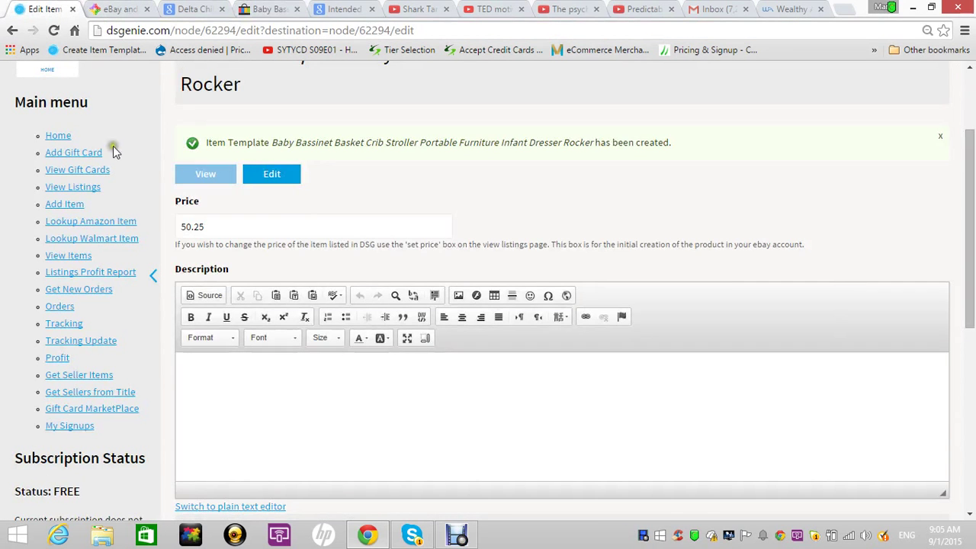
{"action": "left_click", "coordinate": [191, 227]}
{"action": "key", "text": "BackSpace"}
{"action": "type", "text": "1"}
{"action": "key", "text": "BackSpace"}
{"action": "key", "text": "BackSpace"}
{"action": "type", "text": "97"}
Step: Enter 51.97 as the calculator's BIN Price, showing a 5.51 net profit
{"action": "left_click", "coordinate": [130, 6]}
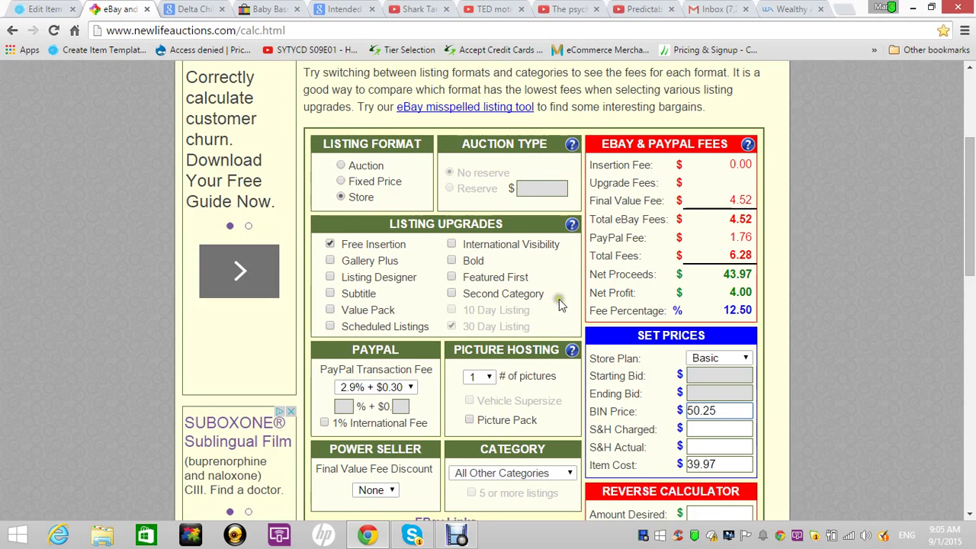
{"action": "left_click_drag", "start_coordinate": [718, 410], "coordinate": [686, 411]}
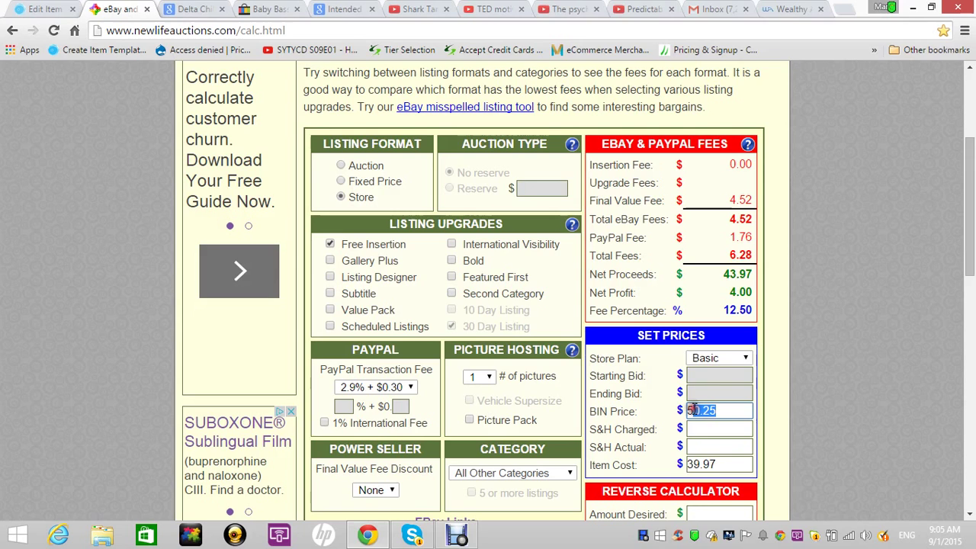
{"action": "type", "text": "51.97"}
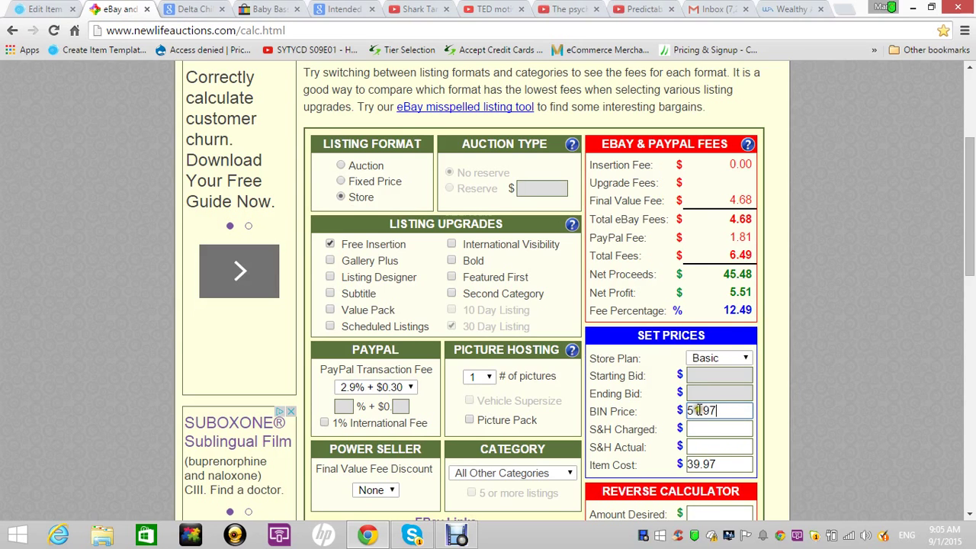
{"action": "left_click", "coordinate": [34, 8]}
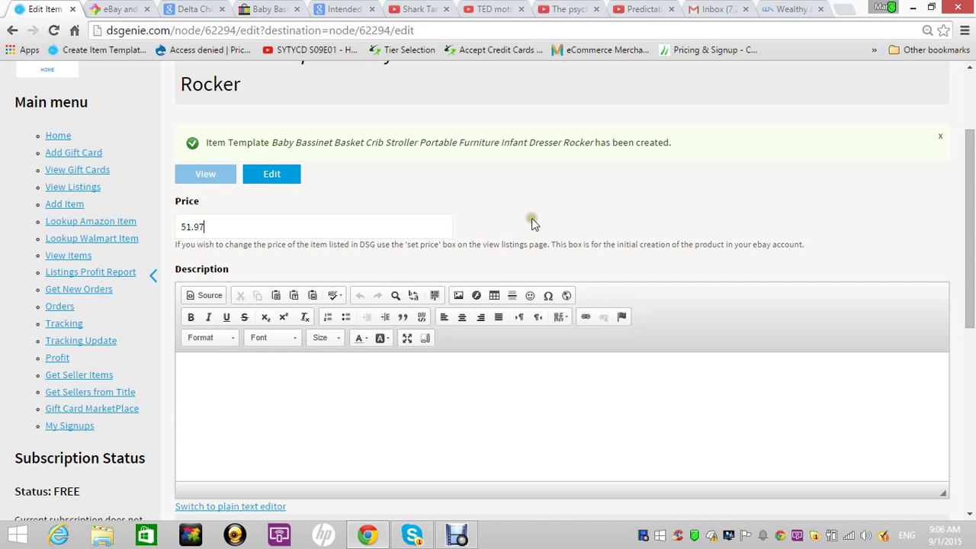
{"action": "left_click_drag", "start_coordinate": [973, 213], "coordinate": [973, 291]}
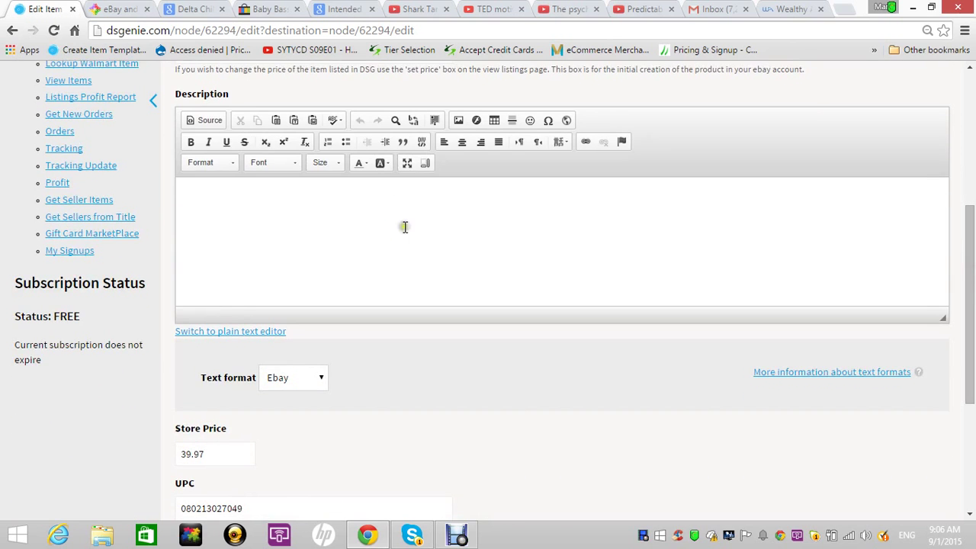
Step: Copy the Walmart bassinet's 'About this item' description paragraph
{"action": "left_click", "coordinate": [196, 8]}
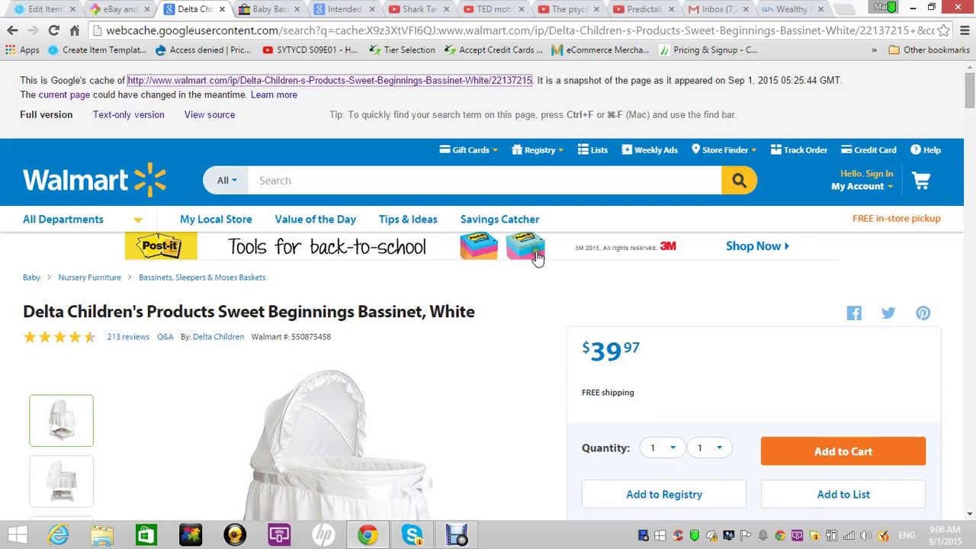
{"action": "left_click_drag", "start_coordinate": [971, 102], "coordinate": [971, 111]}
{"action": "scroll", "coordinate": [973, 111], "scroll_direction": "down", "scroll_amount": 4}
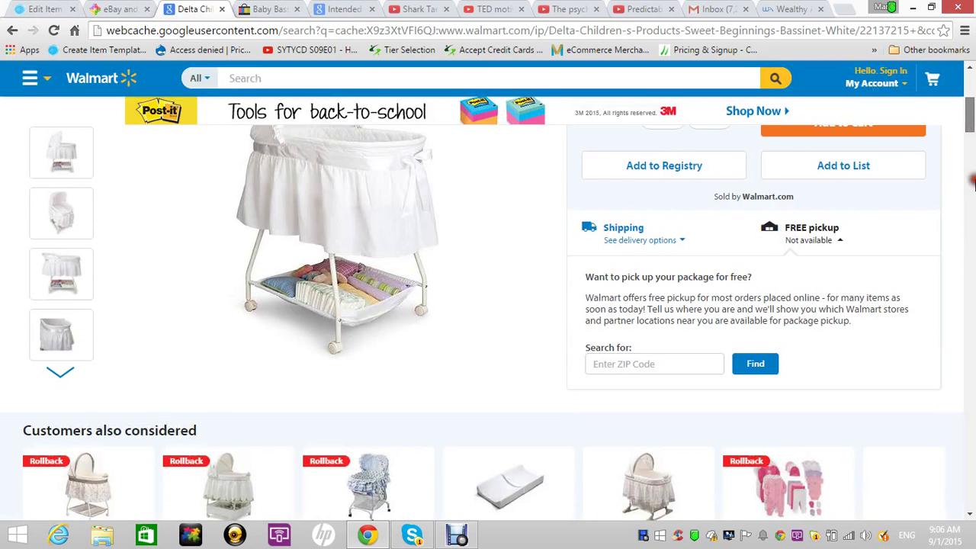
{"action": "scroll", "coordinate": [973, 181], "scroll_direction": "down", "scroll_amount": 5}
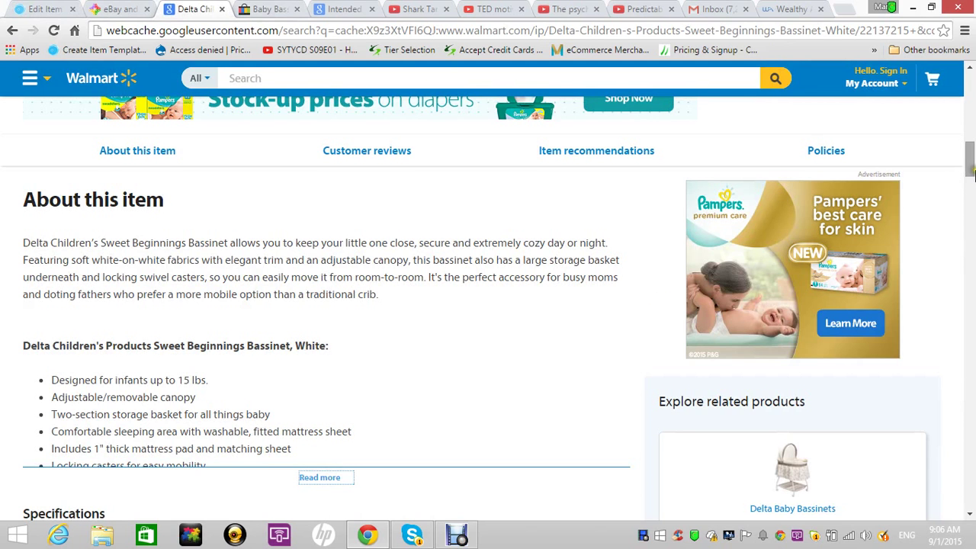
{"action": "scroll", "coordinate": [971, 174], "scroll_direction": "down", "scroll_amount": 2}
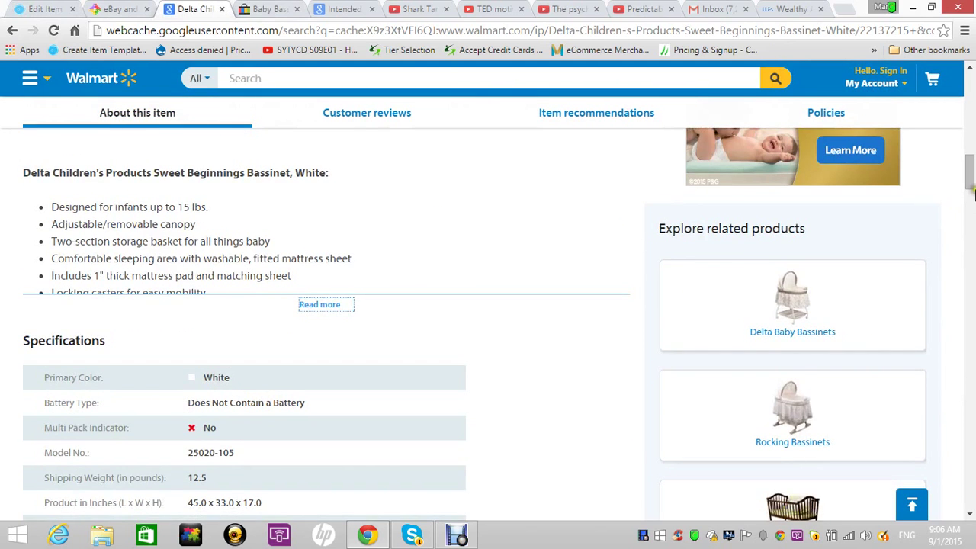
{"action": "scroll", "coordinate": [973, 194], "scroll_direction": "up", "scroll_amount": 2}
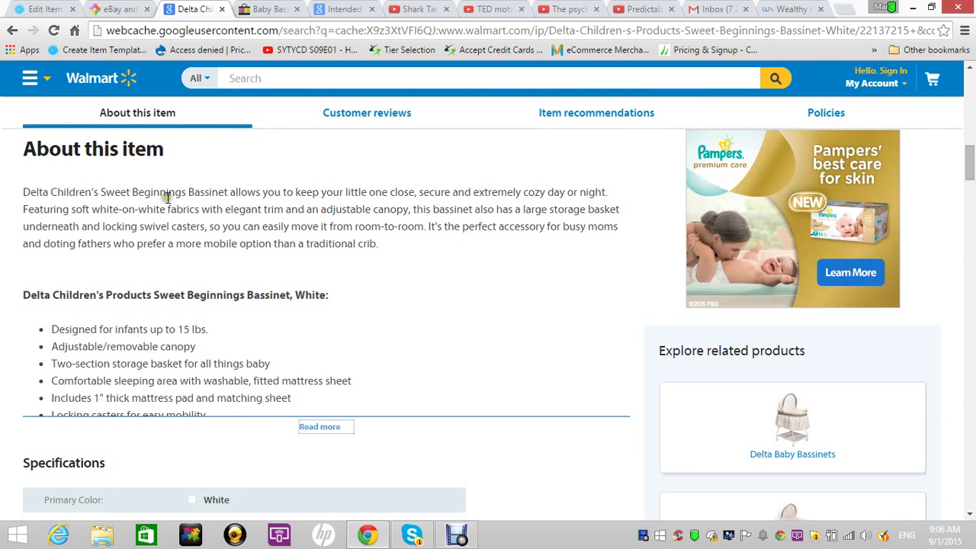
{"action": "triple_click", "coordinate": [163, 201]}
{"action": "key", "text": "ctrl+c"}
{"action": "right_click", "coordinate": [167, 210]}
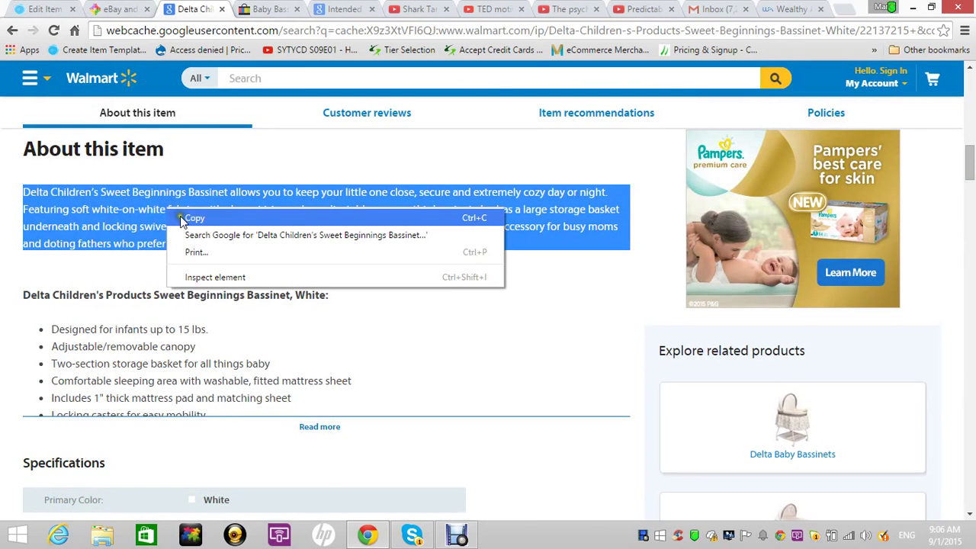
{"action": "left_click", "coordinate": [182, 220]}
Step: Paste the copied paragraph into the DSGenie template's empty description
{"action": "left_click", "coordinate": [44, 11]}
{"action": "left_click", "coordinate": [305, 237]}
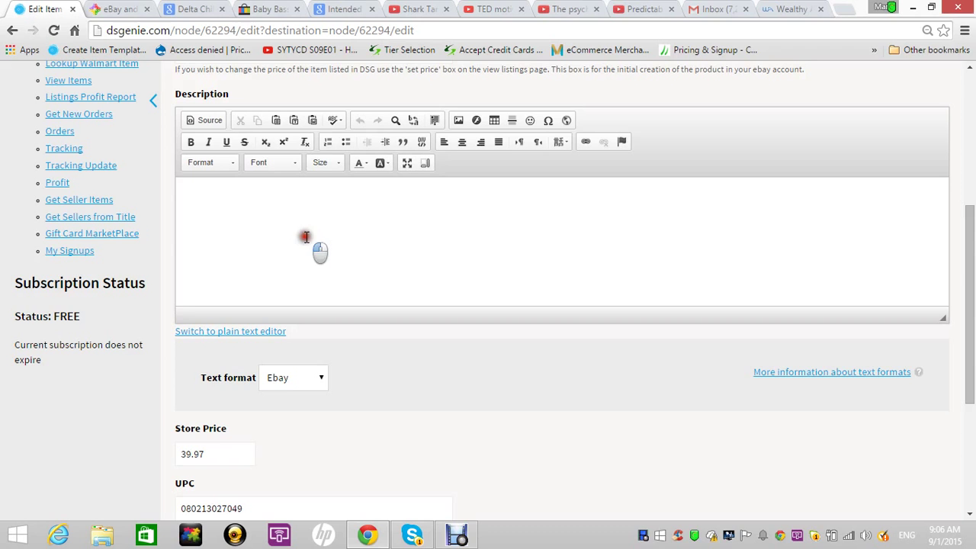
{"action": "key", "text": "ctrl+v"}
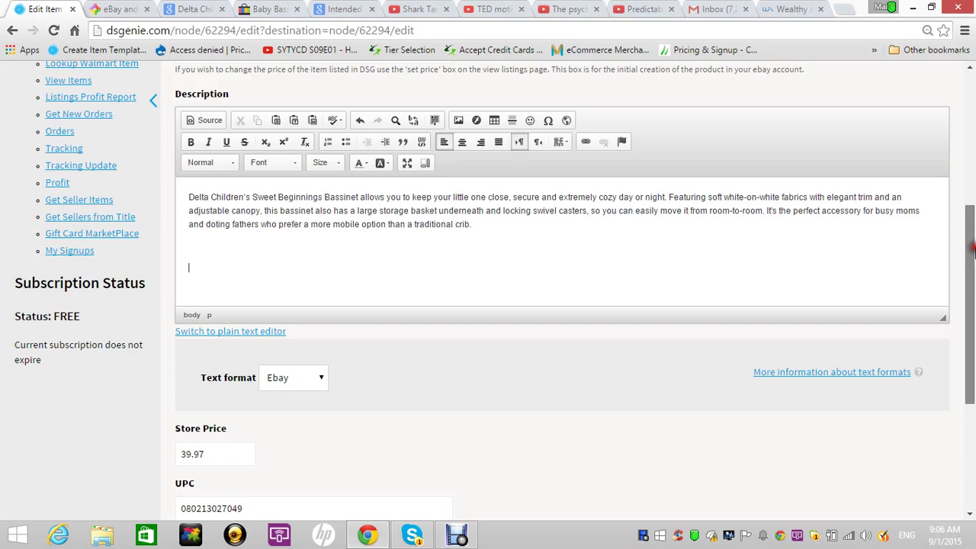
{"action": "scroll", "coordinate": [974, 251], "scroll_direction": "down", "scroll_amount": 3}
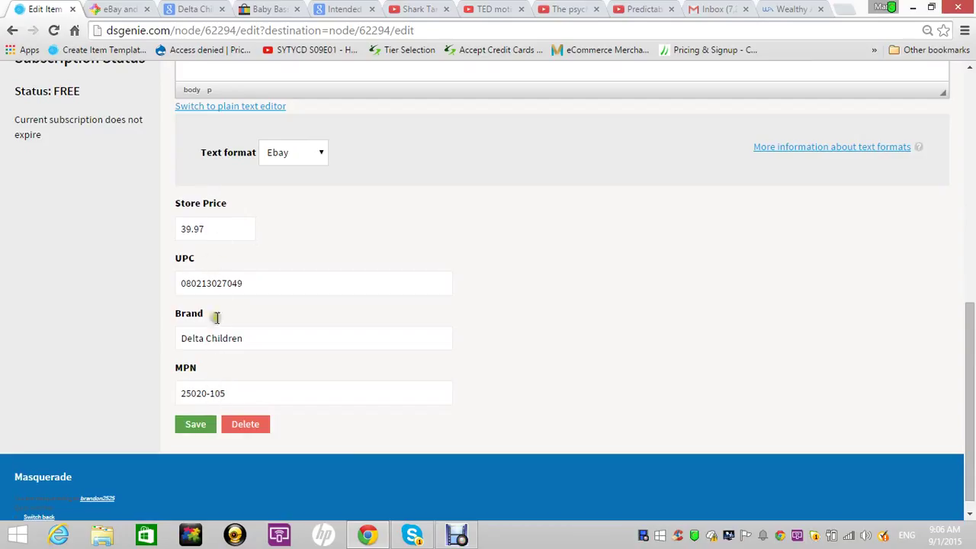
Step: Save the updated Baby Bassinet Basket Crib Stroller item template
{"action": "left_click", "coordinate": [195, 424]}
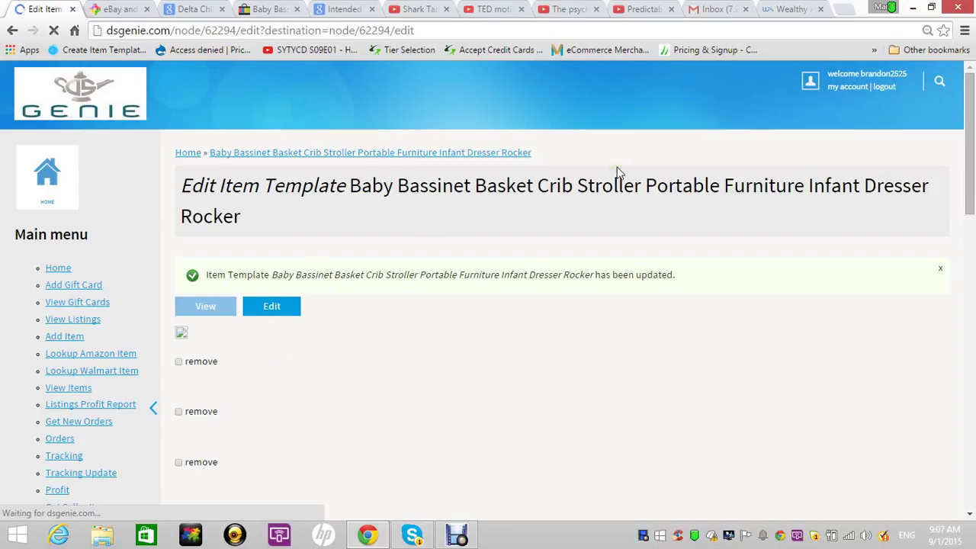
{"action": "mouse_move", "coordinate": [970, 153]}
{"action": "left_mouse_down"}
{"action": "mouse_move", "coordinate": [973, 430]}
{"action": "mouse_move", "coordinate": [972, 142]}
{"action": "left_mouse_up"}
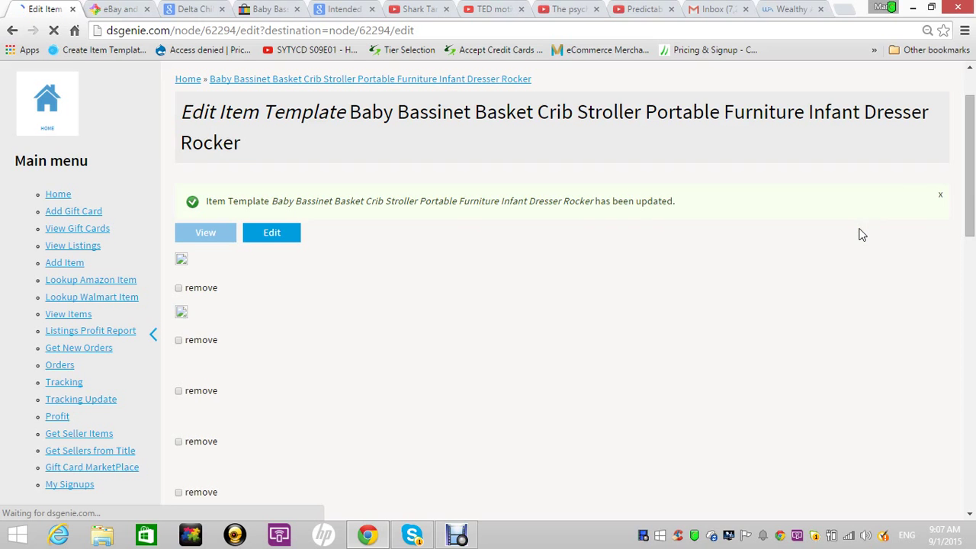
{"action": "left_click_drag", "start_coordinate": [966, 218], "coordinate": [961, 176]}
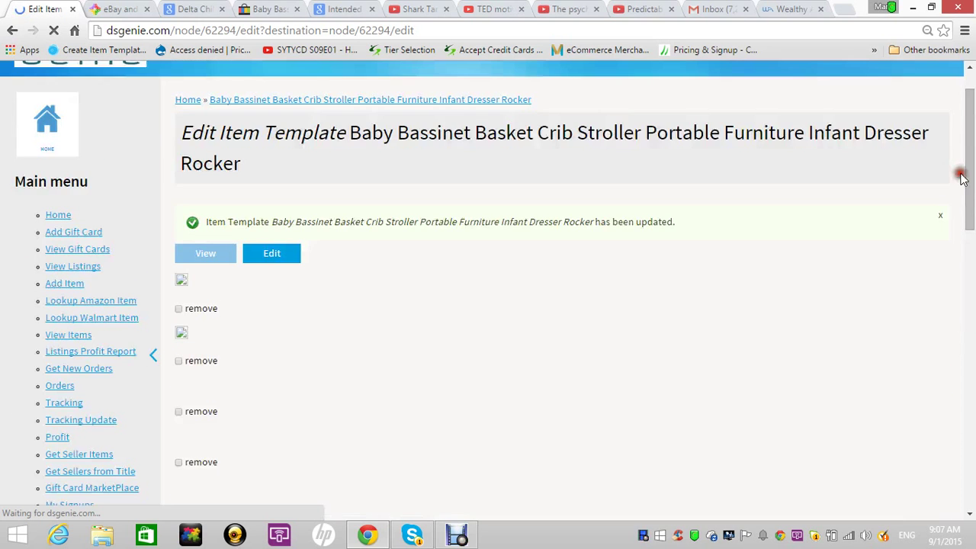
{"action": "left_click", "coordinate": [162, 31]}
{"action": "left_click", "coordinate": [162, 30]}
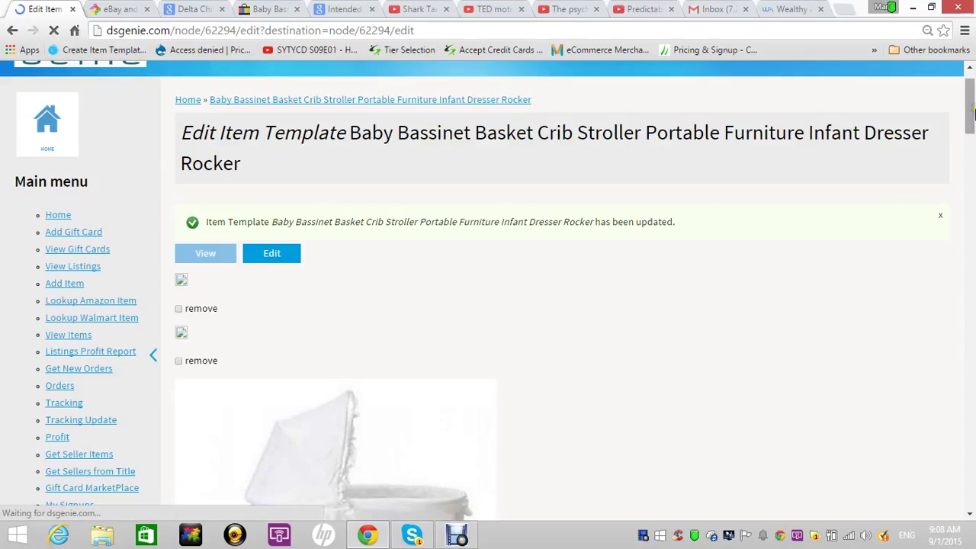
{"action": "mouse_move", "coordinate": [972, 113]}
{"action": "left_mouse_down"}
{"action": "mouse_move", "coordinate": [973, 221]}
{"action": "mouse_move", "coordinate": [972, 118]}
{"action": "left_mouse_up"}
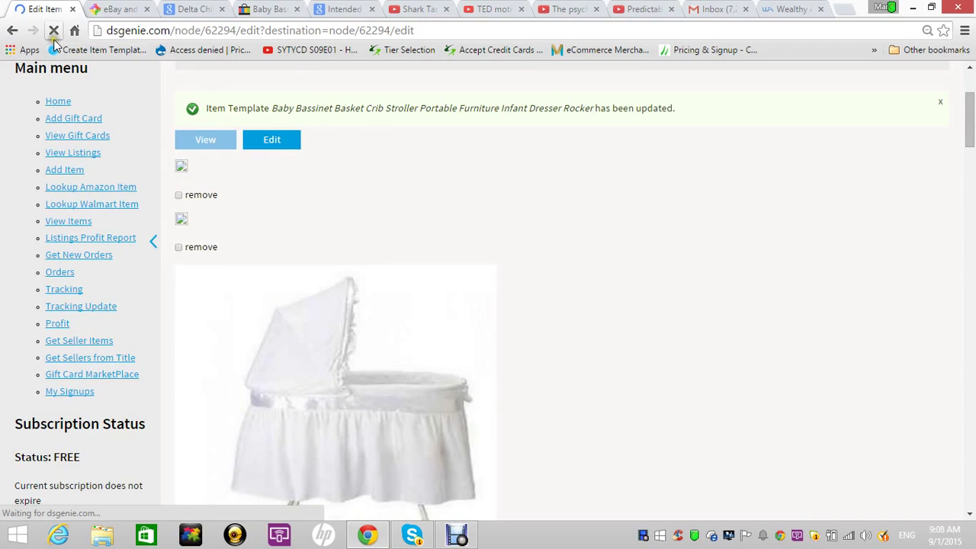
{"action": "left_click_drag", "start_coordinate": [972, 126], "coordinate": [972, 391]}
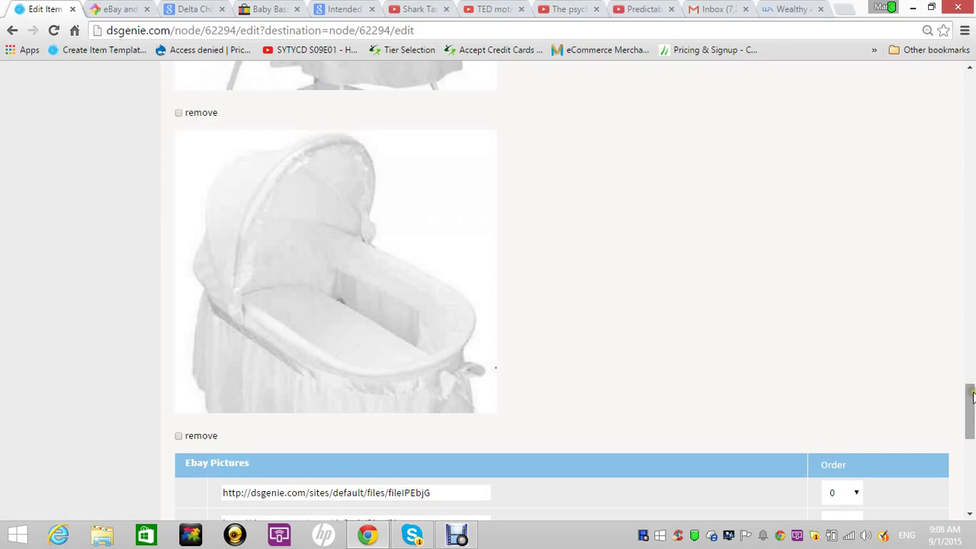
{"action": "left_click_drag", "start_coordinate": [972, 395], "coordinate": [972, 471]}
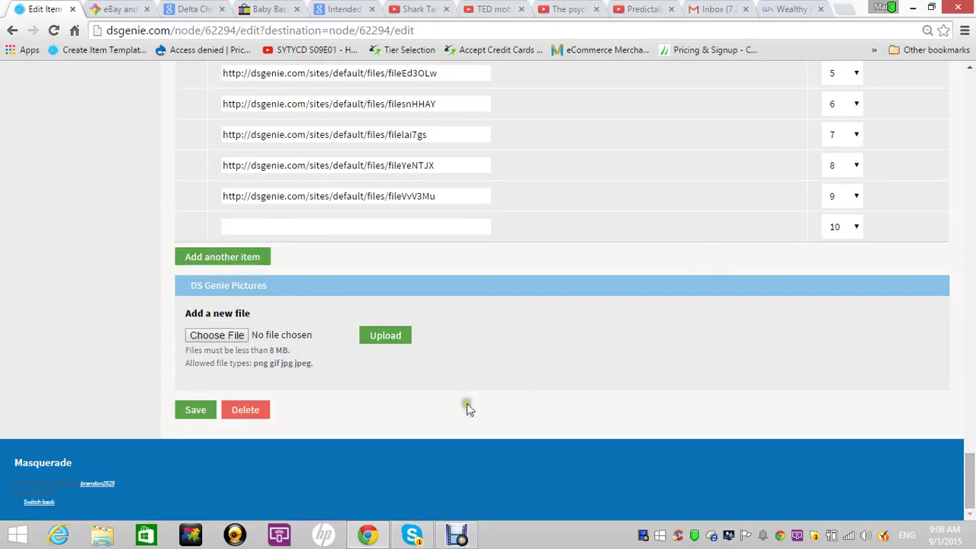
Step: Save the baby bassinet template again and return to the DSGenie Dashboard
{"action": "left_click", "coordinate": [192, 416]}
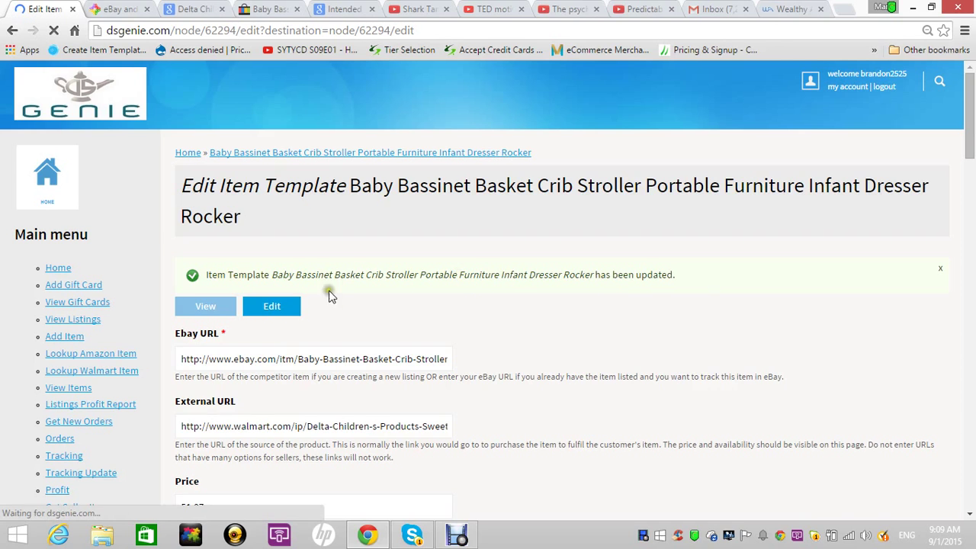
{"action": "left_click", "coordinate": [63, 269]}
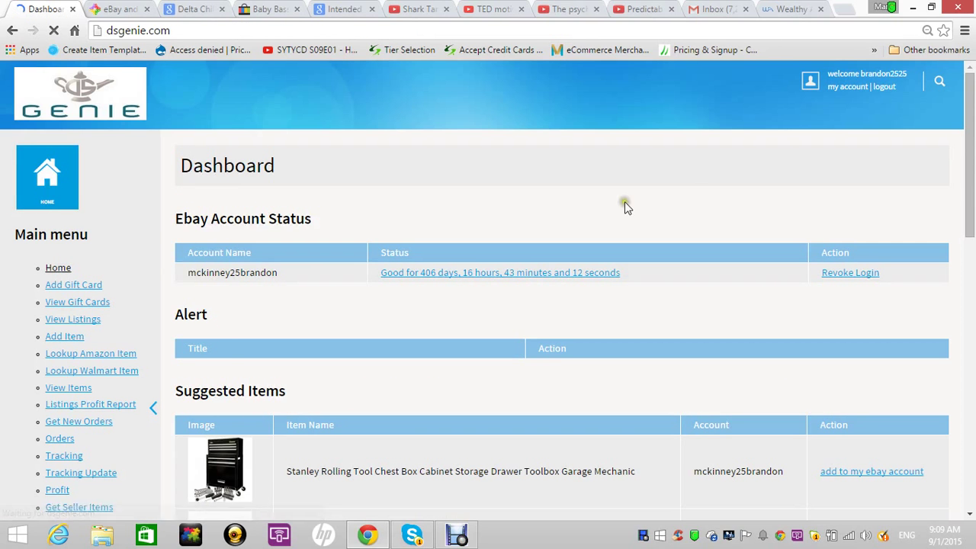
Step: Confirm the Baby Bassinet appears in Suggested Items, then bring the Debut recorder forward
{"action": "left_click_drag", "start_coordinate": [971, 134], "coordinate": [972, 240]}
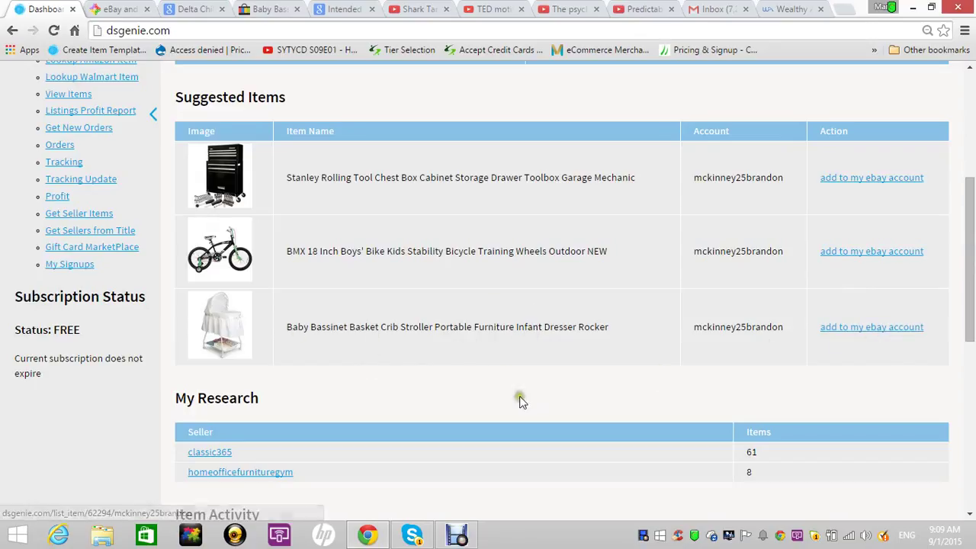
{"action": "left_click_drag", "start_coordinate": [973, 269], "coordinate": [965, 176]}
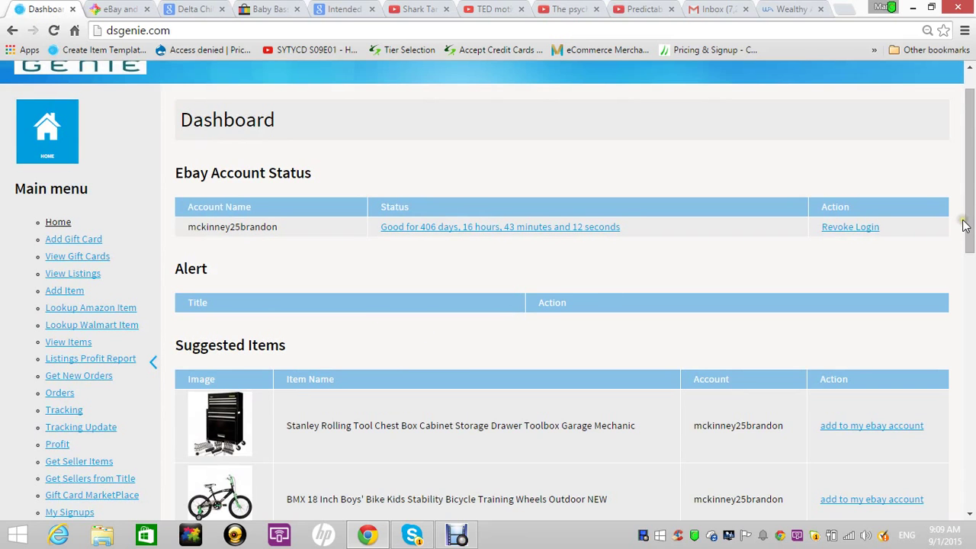
{"action": "mouse_move", "coordinate": [966, 222]}
{"action": "left_mouse_down"}
{"action": "mouse_move", "coordinate": [972, 177]}
{"action": "mouse_move", "coordinate": [973, 206]}
{"action": "left_mouse_up"}
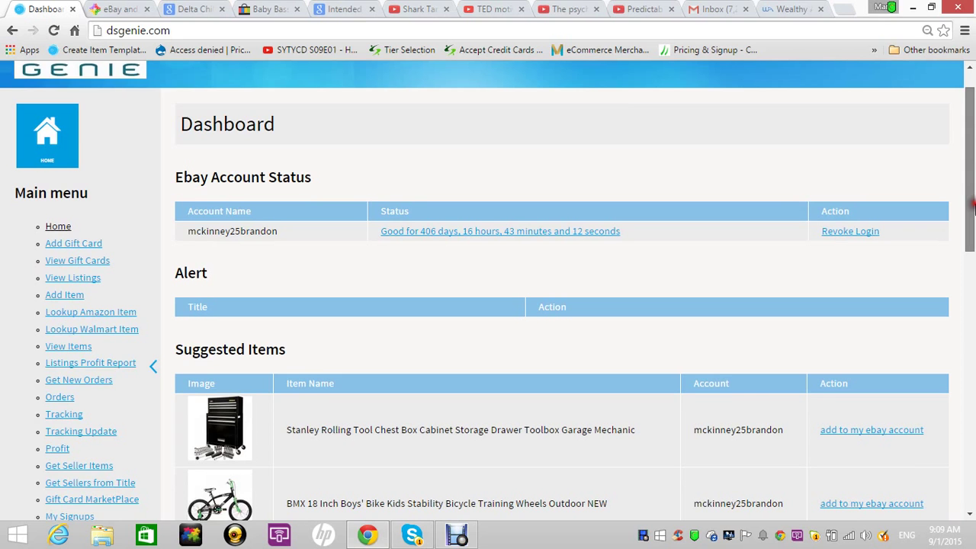
{"action": "mouse_move", "coordinate": [972, 209]}
{"action": "left_mouse_down"}
{"action": "mouse_move", "coordinate": [973, 272]}
{"action": "mouse_move", "coordinate": [970, 214]}
{"action": "left_mouse_up"}
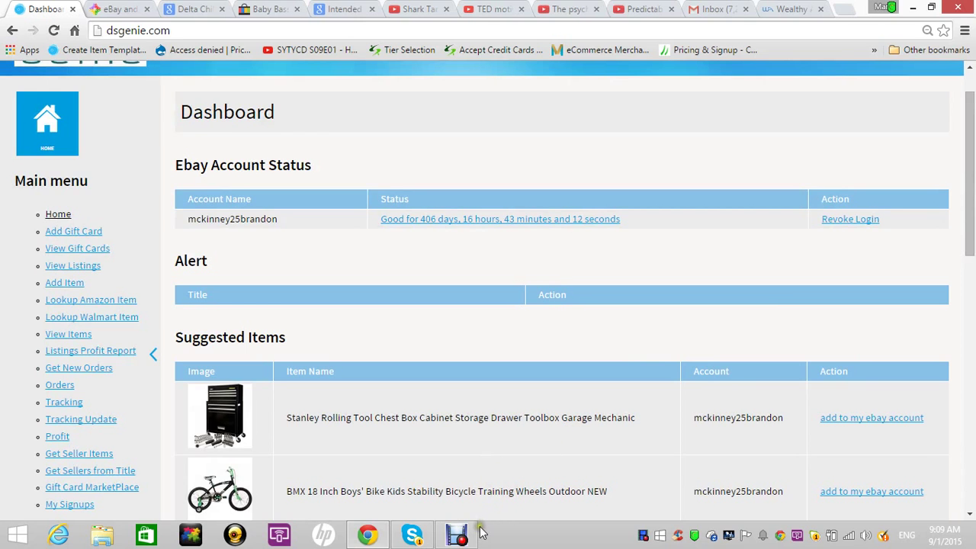
{"action": "left_click", "coordinate": [458, 536]}
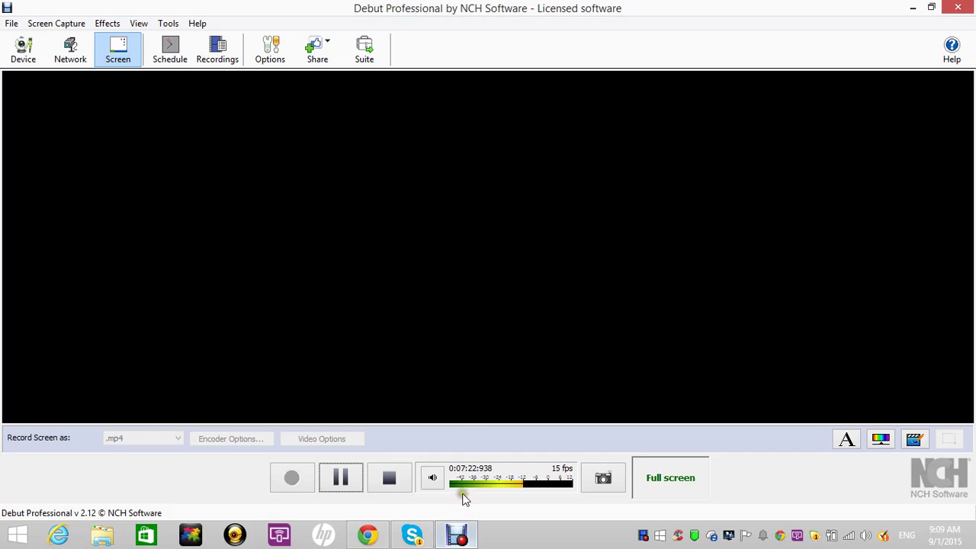